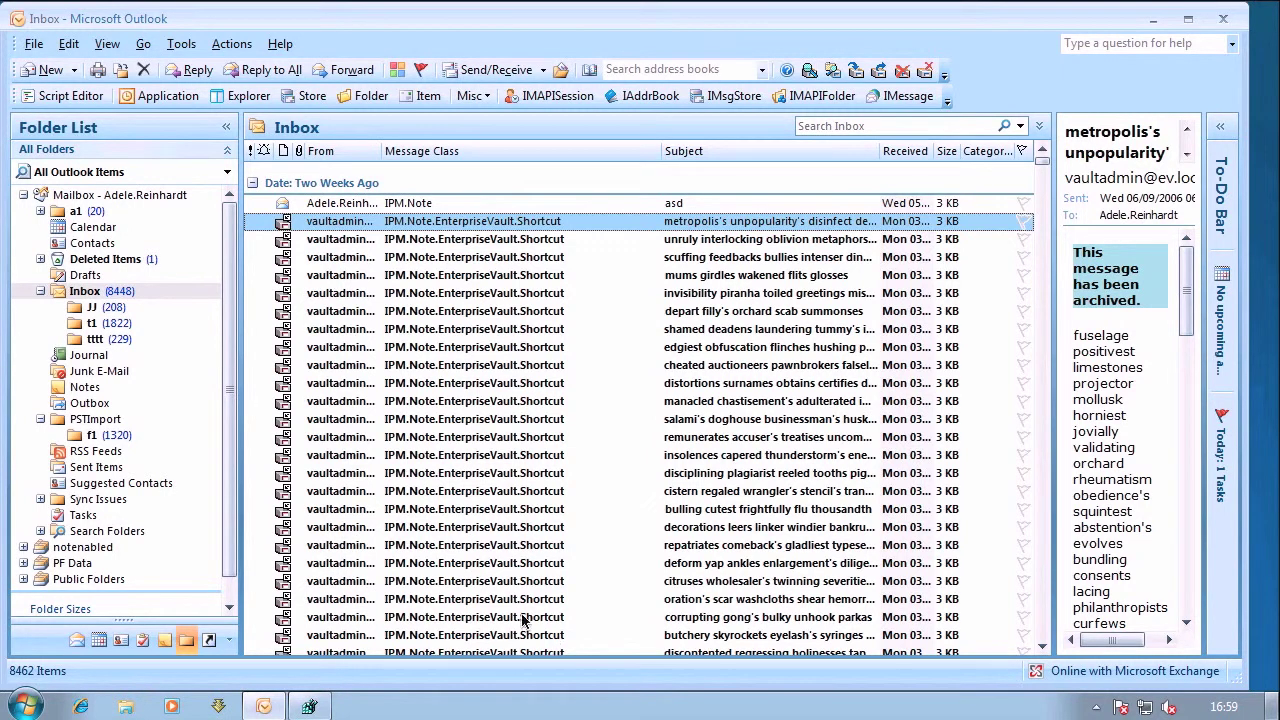
Step: Open the "asd" message and the archived "metropolis's unpopularity" message from the Inbox, closing each after viewing
{"action": "left_click", "coordinate": [462, 205]}
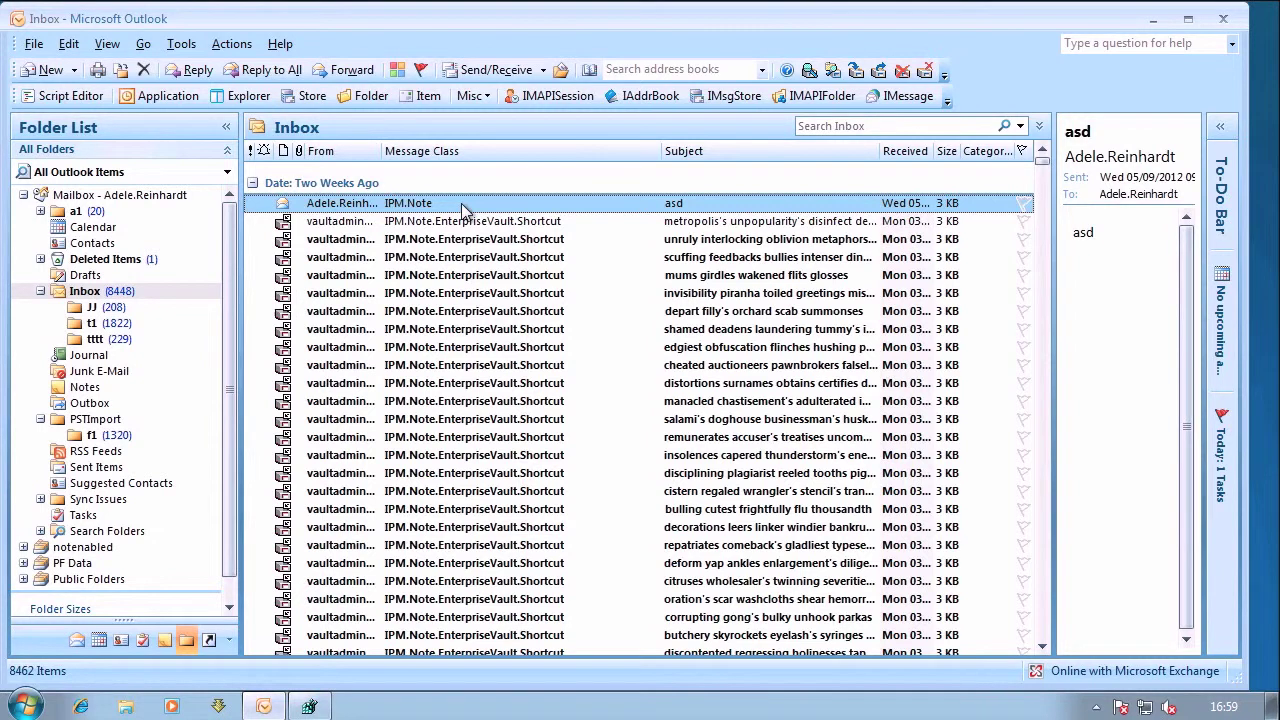
{"action": "double_click", "coordinate": [462, 205]}
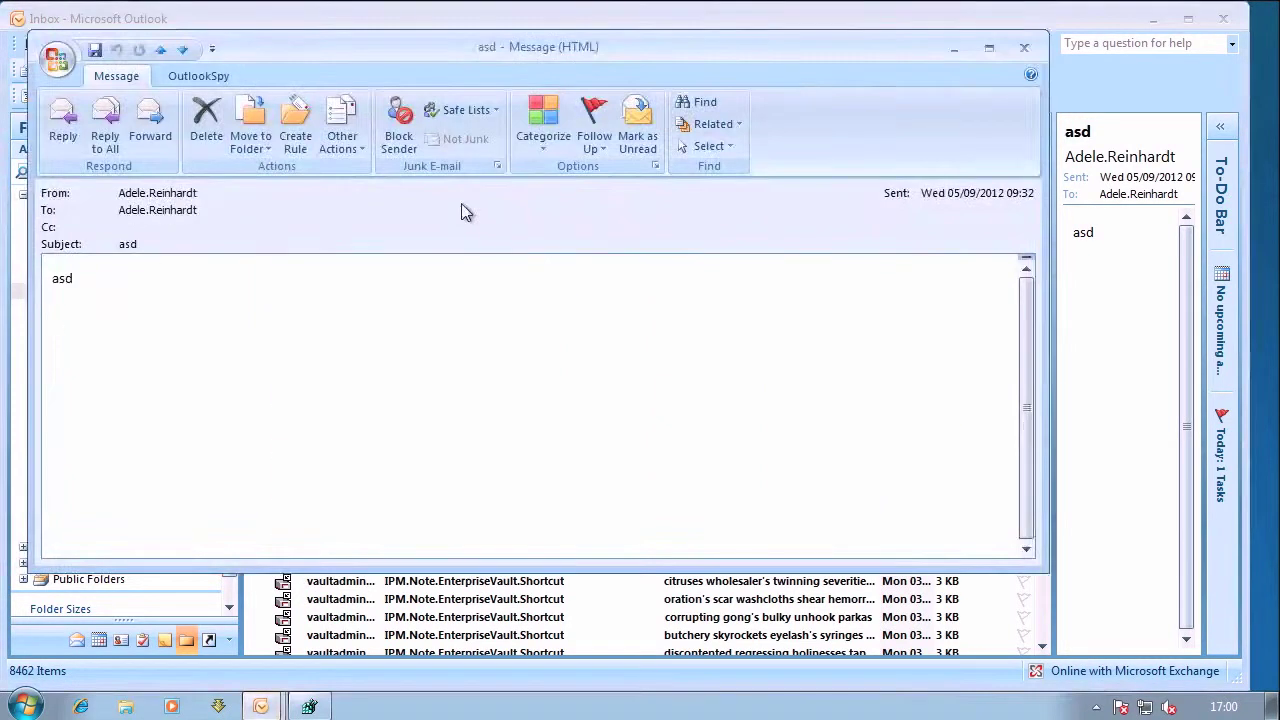
{"action": "key", "text": "Escape"}
{"action": "key", "text": "Down"}
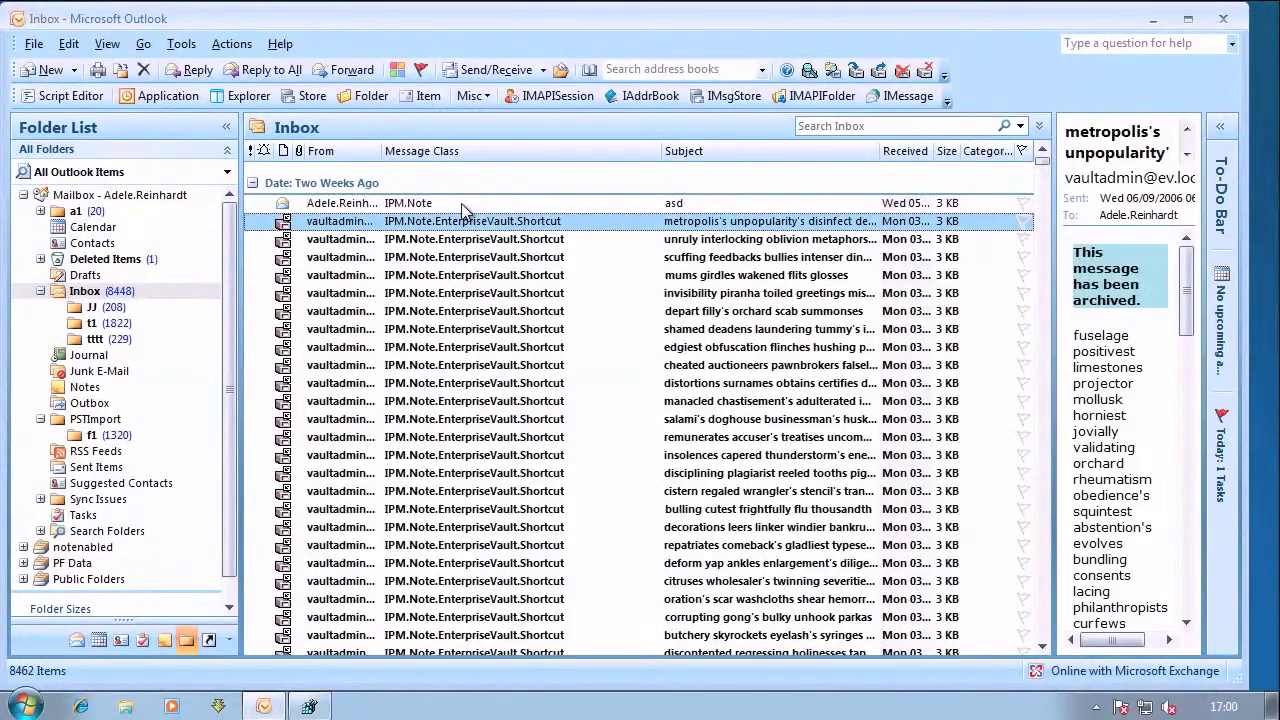
{"action": "key", "text": "Return"}
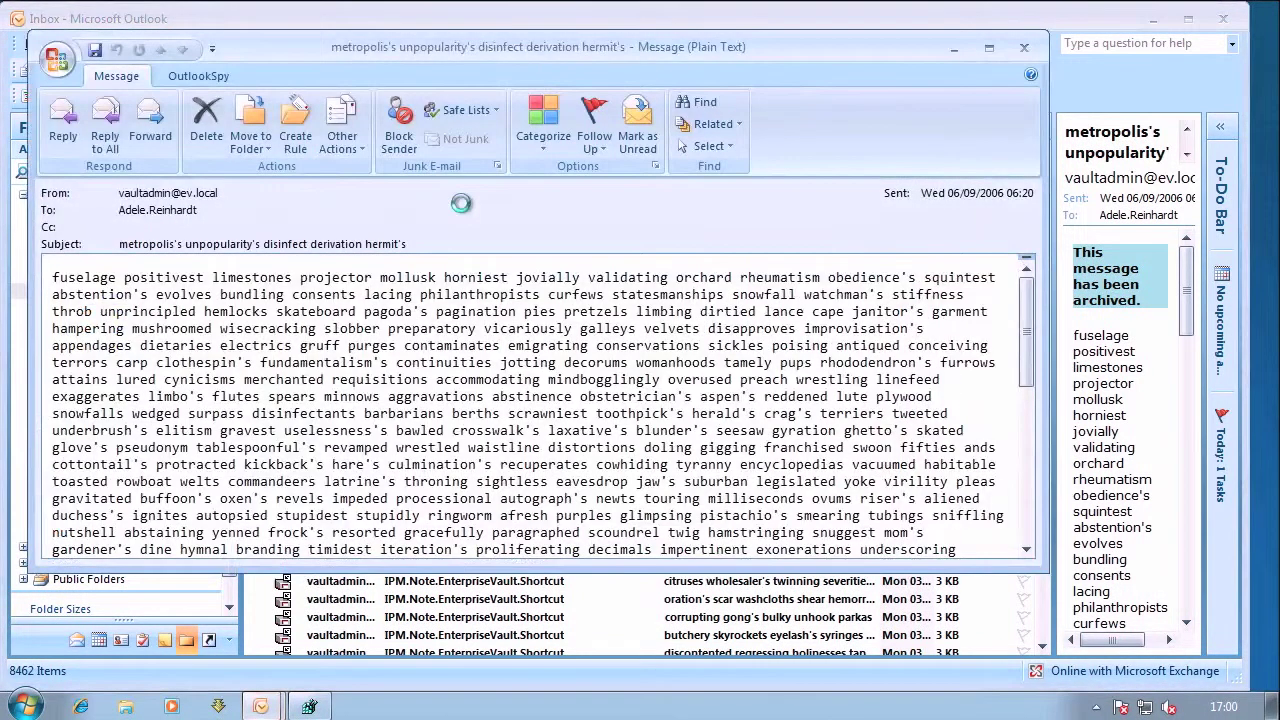
{"action": "left_click", "coordinate": [1025, 48]}
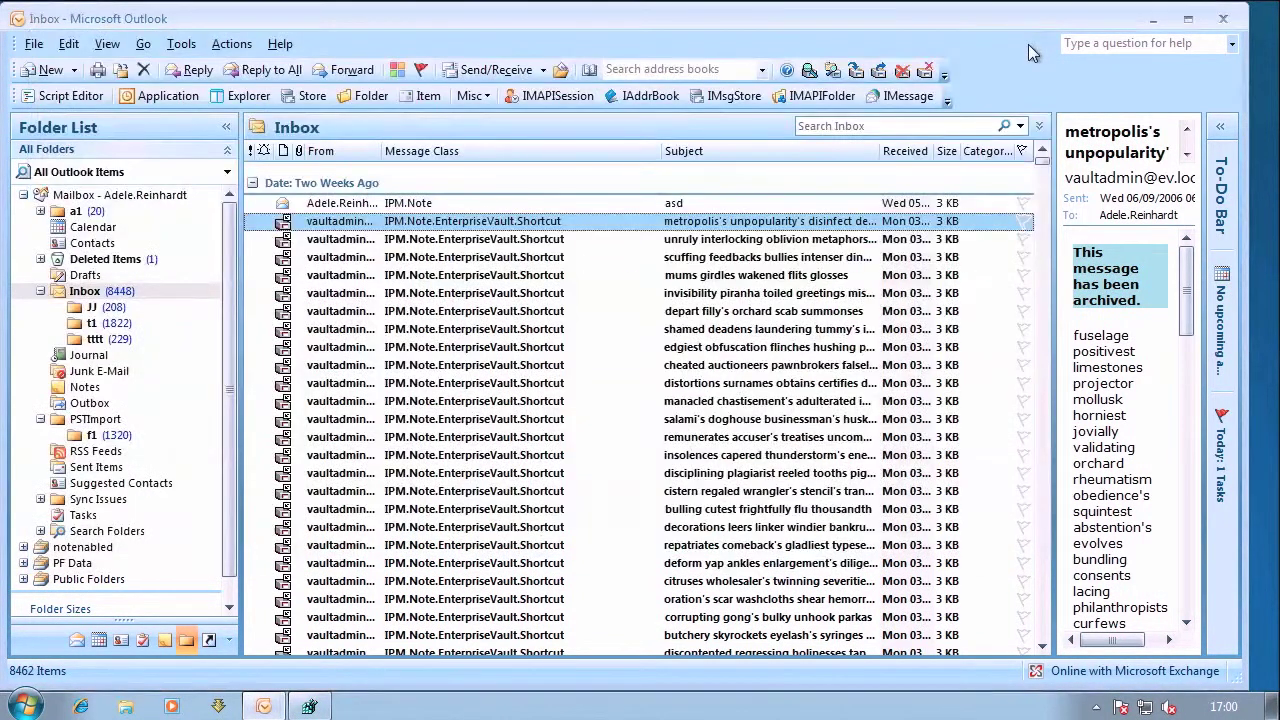
Step: Close Outlook and set the PSTDisableGrow value in the Policies\Microsoft\Office\12.0\Outlook\PST key to 1 in Registry Editor
{"action": "left_click", "coordinate": [1222, 18]}
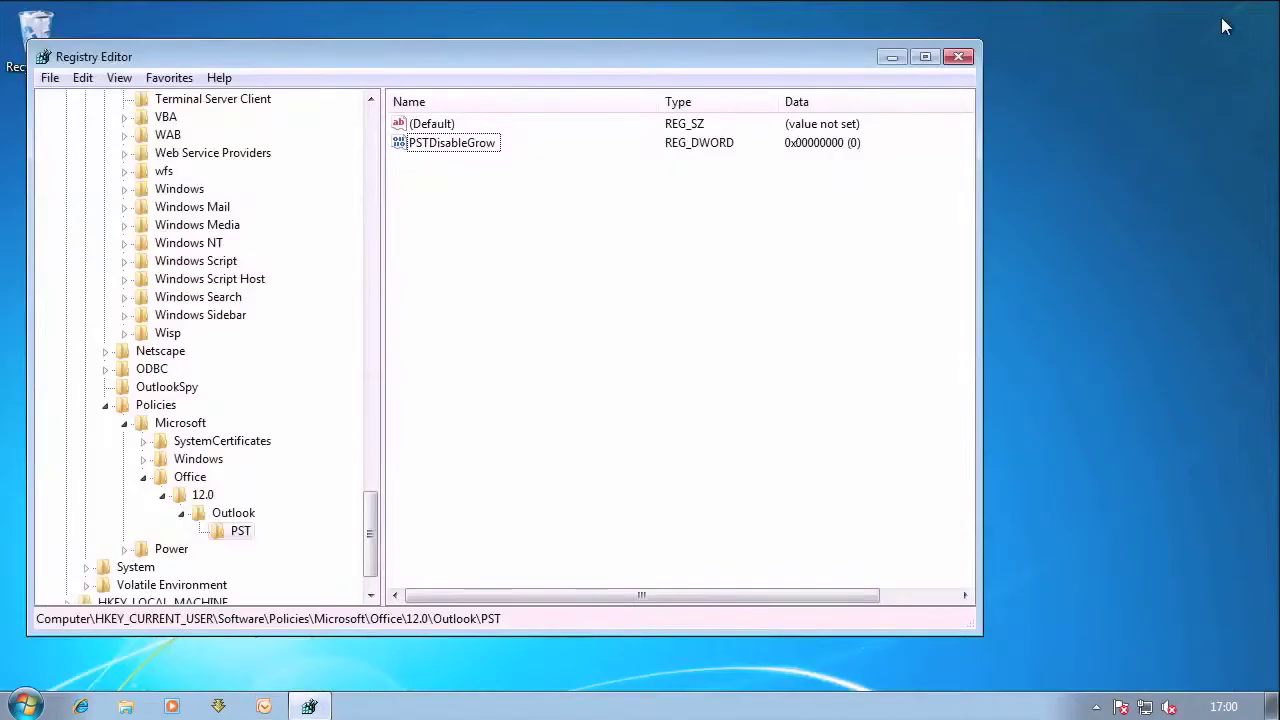
{"action": "left_click", "coordinate": [617, 477]}
{"action": "left_click", "coordinate": [234, 512]}
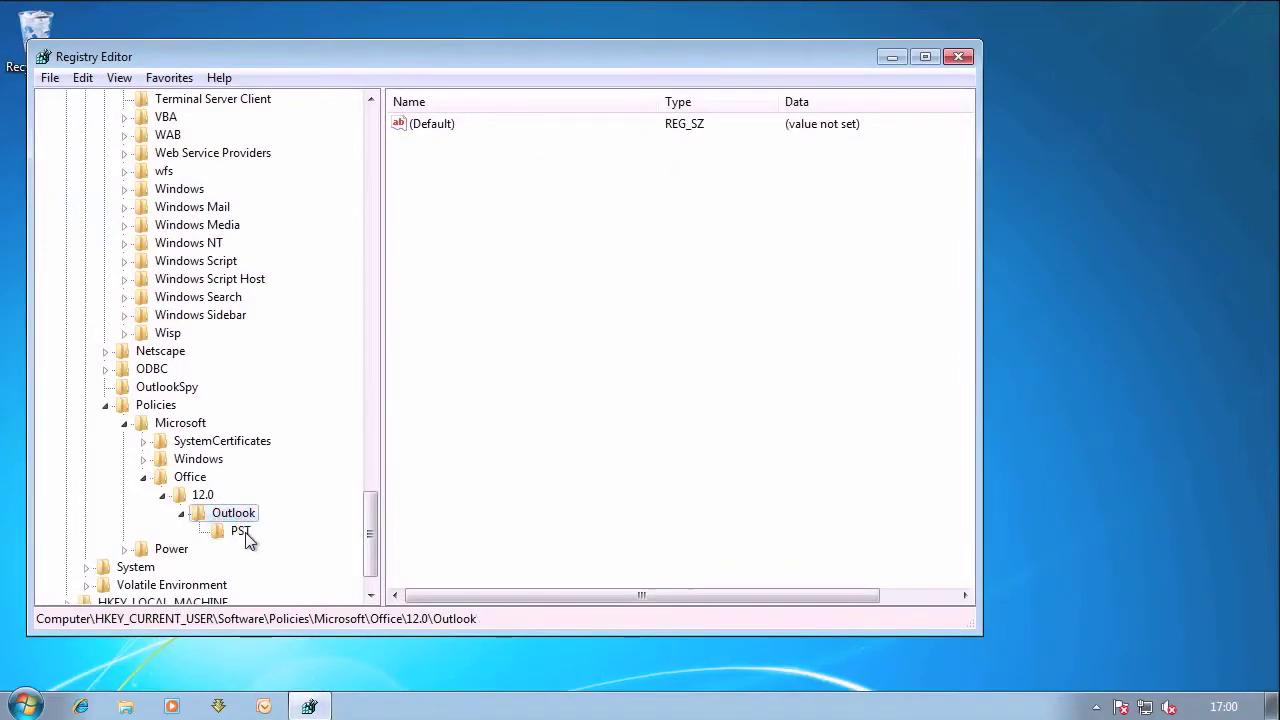
{"action": "left_click", "coordinate": [242, 531]}
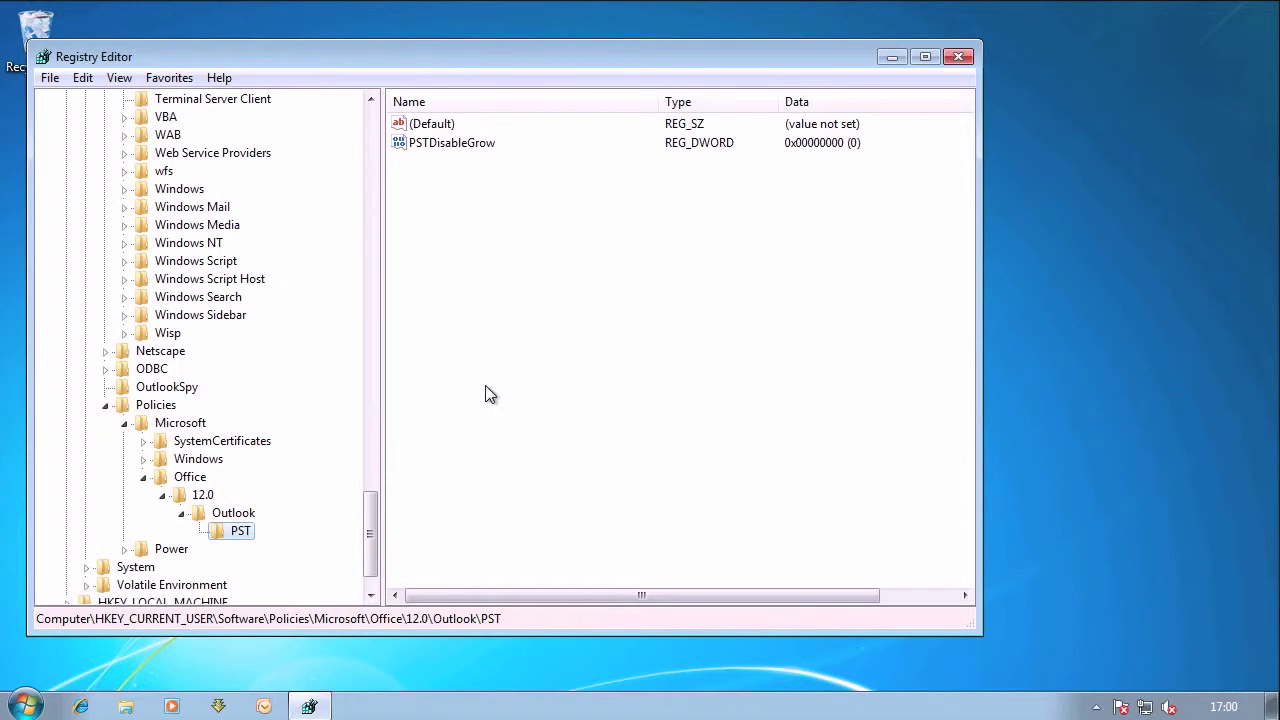
{"action": "left_click", "coordinate": [428, 144]}
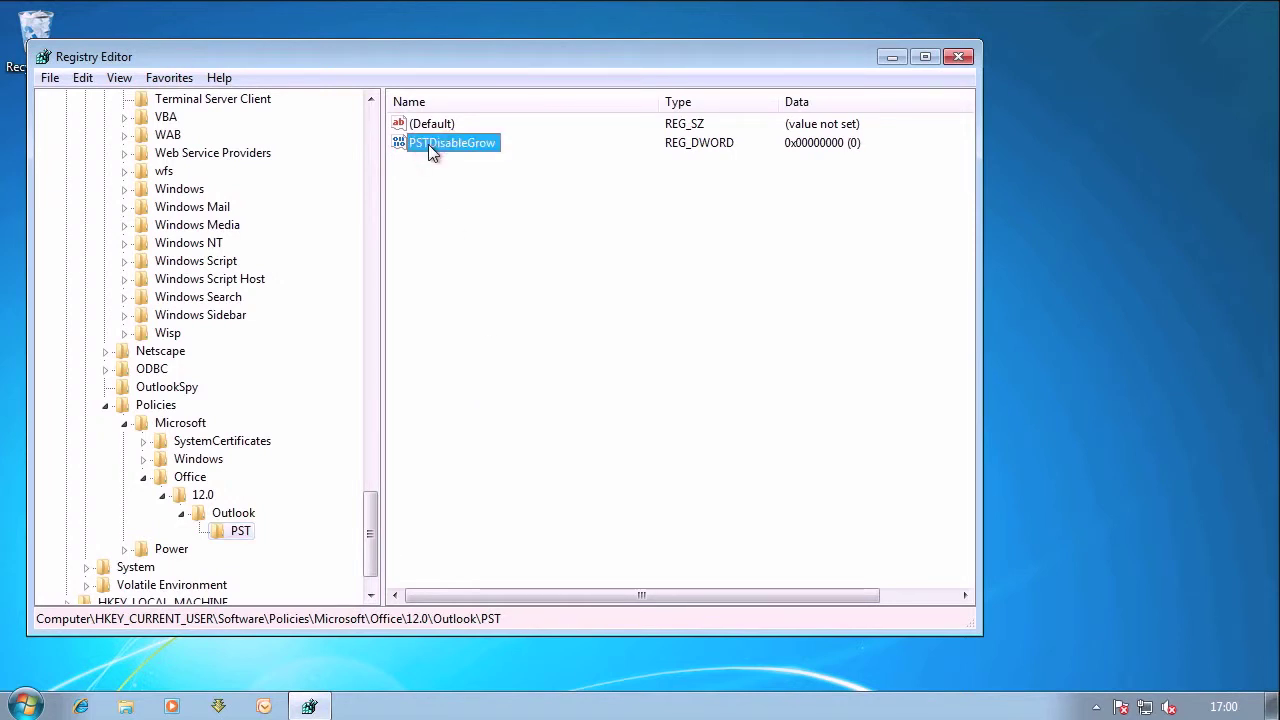
{"action": "double_click", "coordinate": [430, 145]}
{"action": "type", "text": "1"}
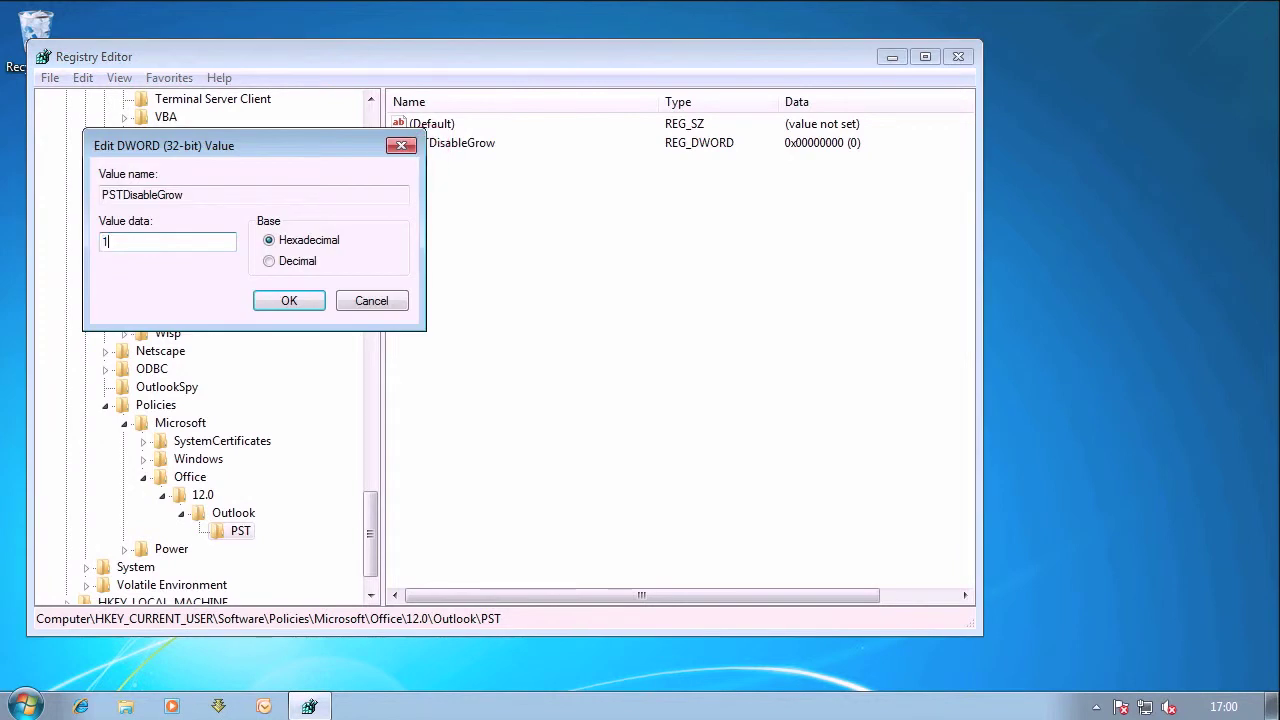
{"action": "left_click", "coordinate": [287, 300]}
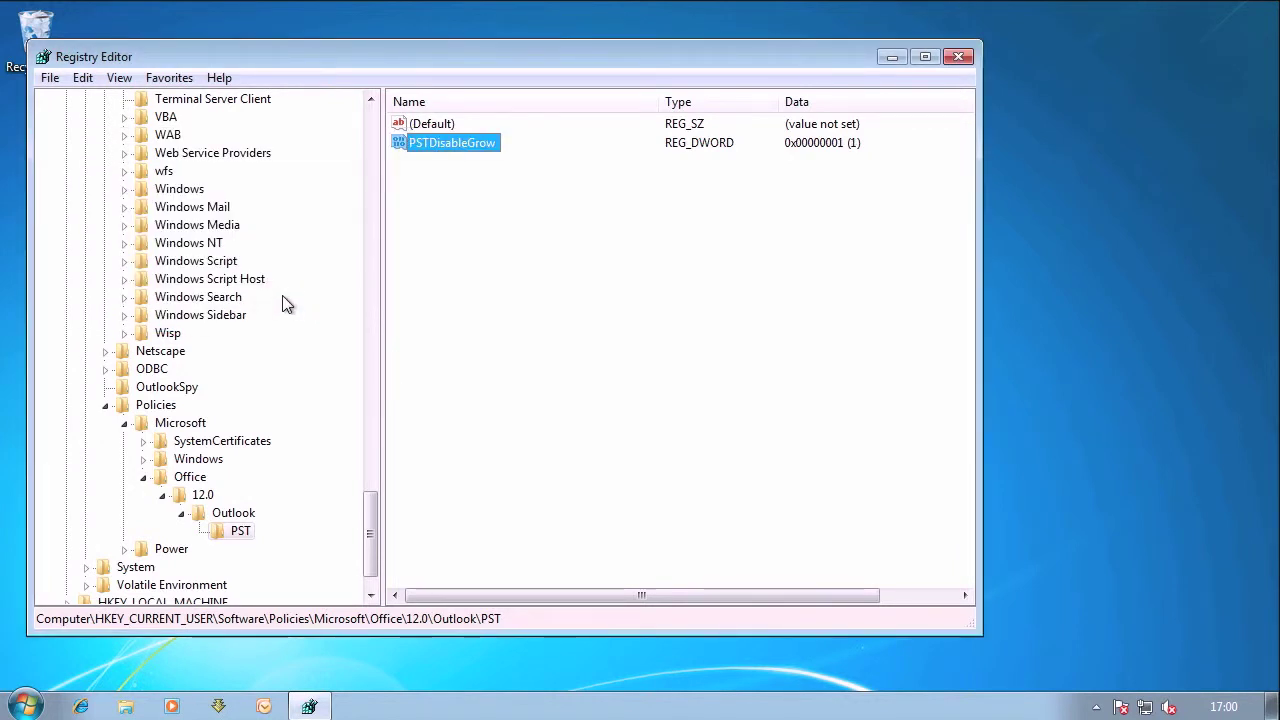
Step: Start Outlook again and dismiss the Enterprise Vault notice about the data file size setting
{"action": "left_click", "coordinate": [277, 706]}
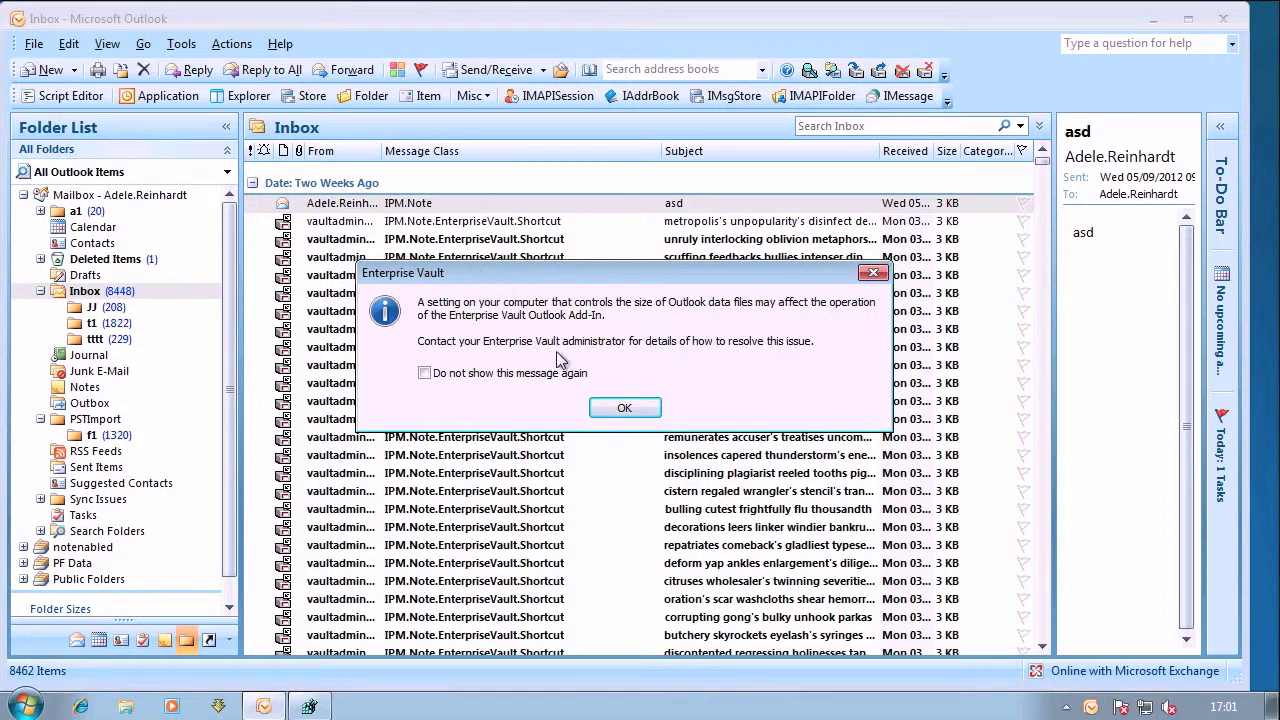
{"action": "left_click", "coordinate": [535, 373]}
{"action": "left_click", "coordinate": [476, 374]}
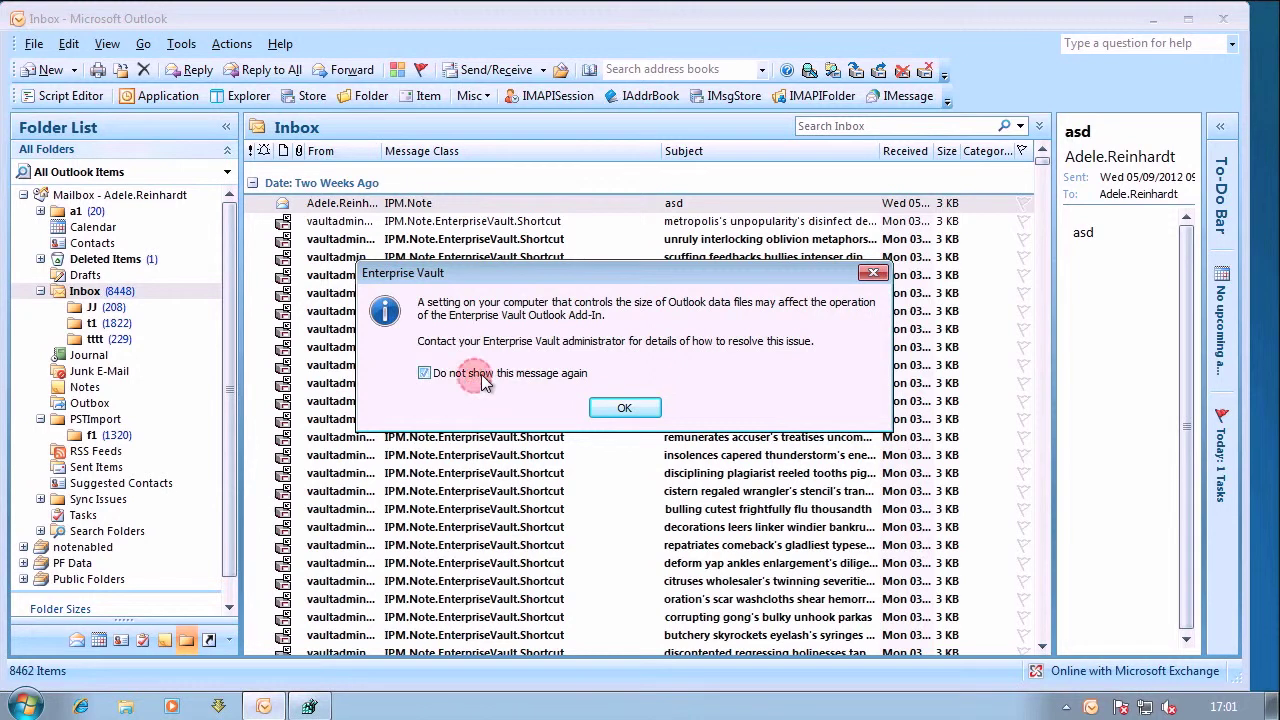
{"action": "left_click", "coordinate": [622, 410]}
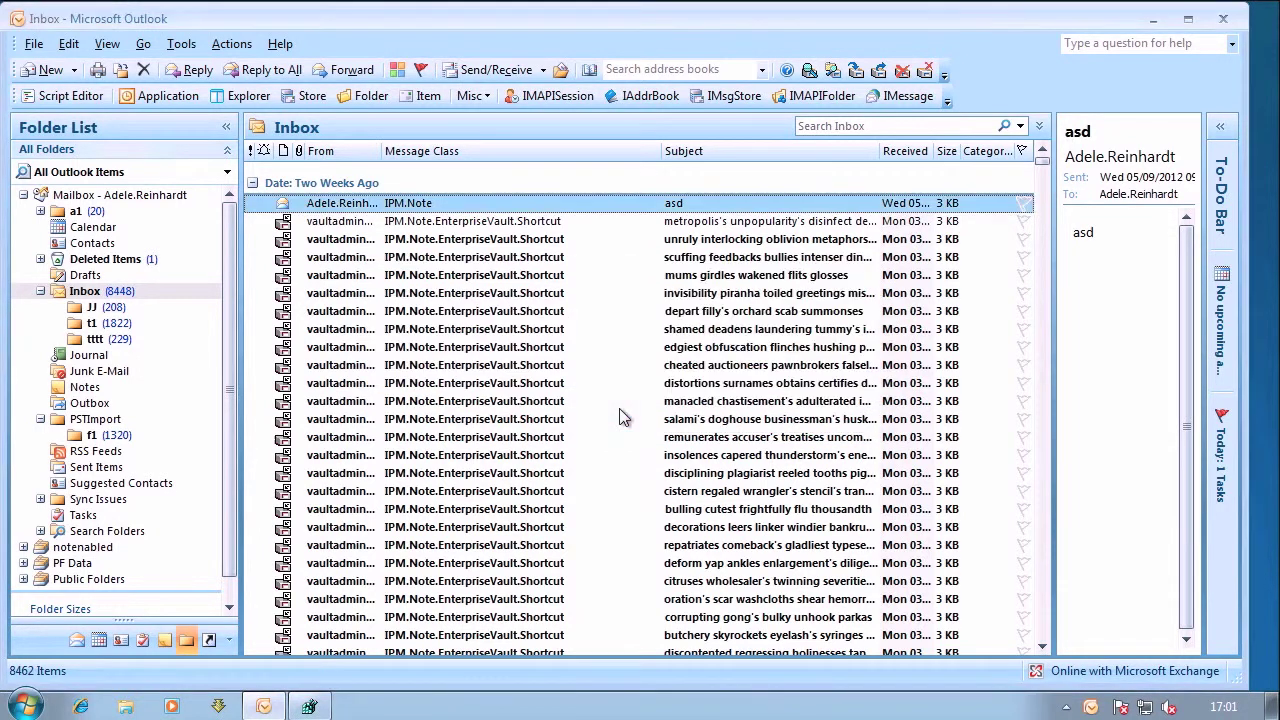
Step: Check how the "asd" message and the first two archived messages in the Inbox open, closing each one after viewing
{"action": "double_click", "coordinate": [528, 202]}
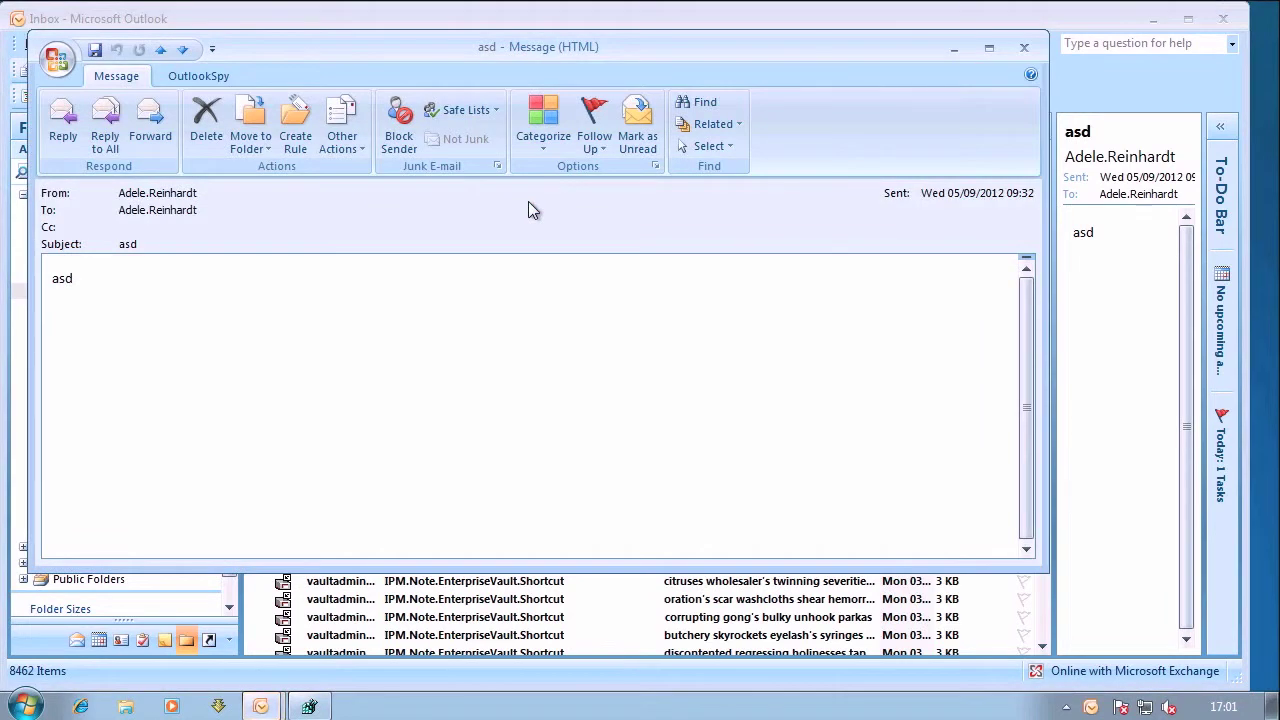
{"action": "key", "text": "Escape"}
{"action": "left_click", "coordinate": [530, 221]}
{"action": "double_click", "coordinate": [534, 221]}
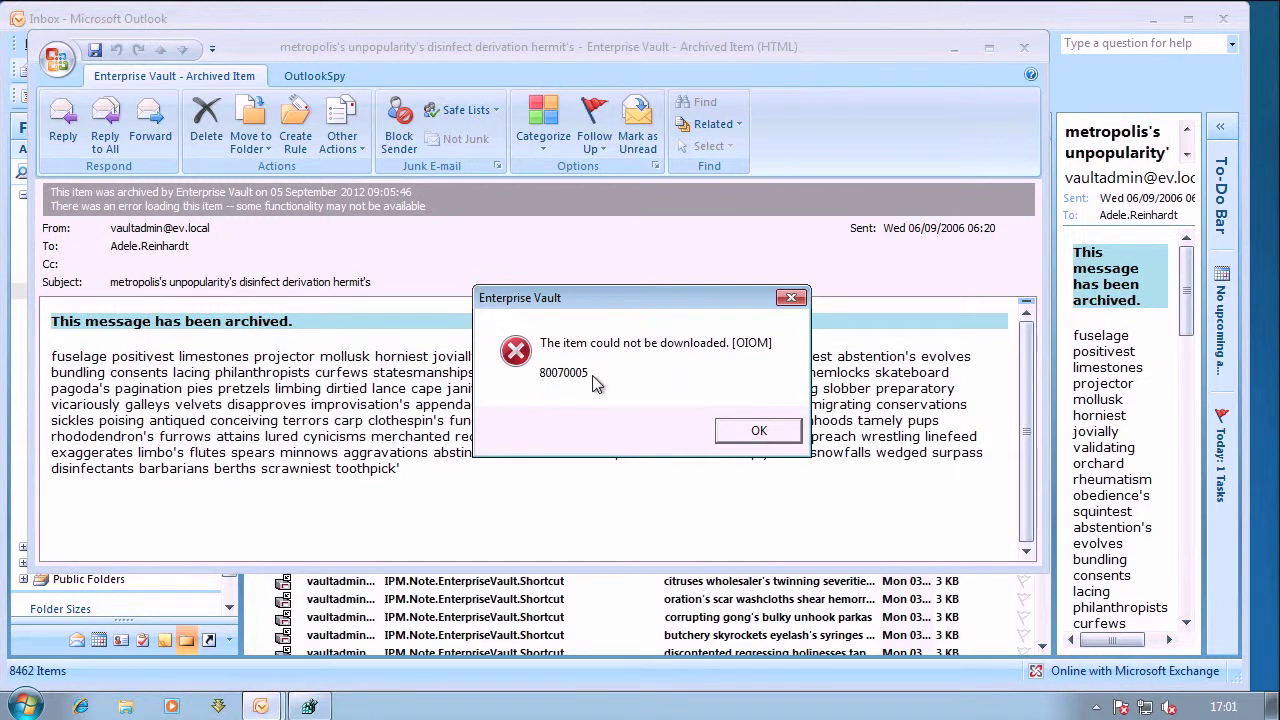
{"action": "left_click", "coordinate": [776, 434]}
{"action": "left_click", "coordinate": [1024, 46]}
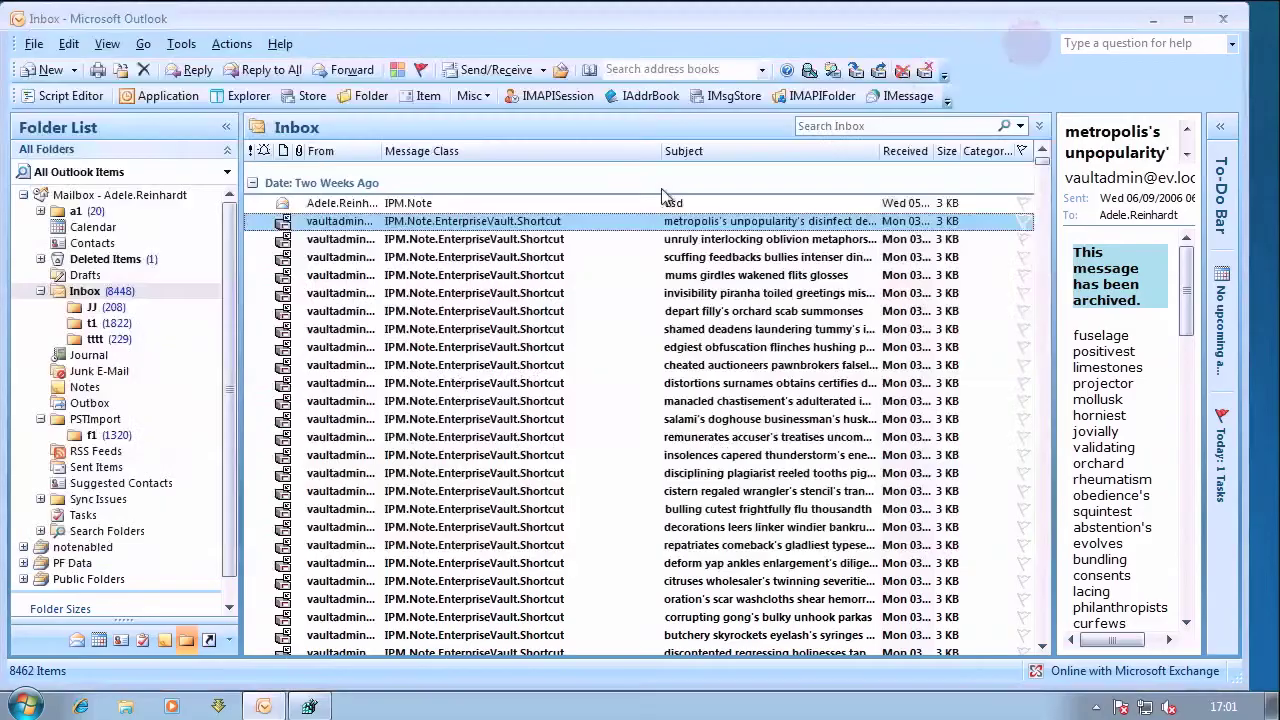
{"action": "double_click", "coordinate": [540, 240]}
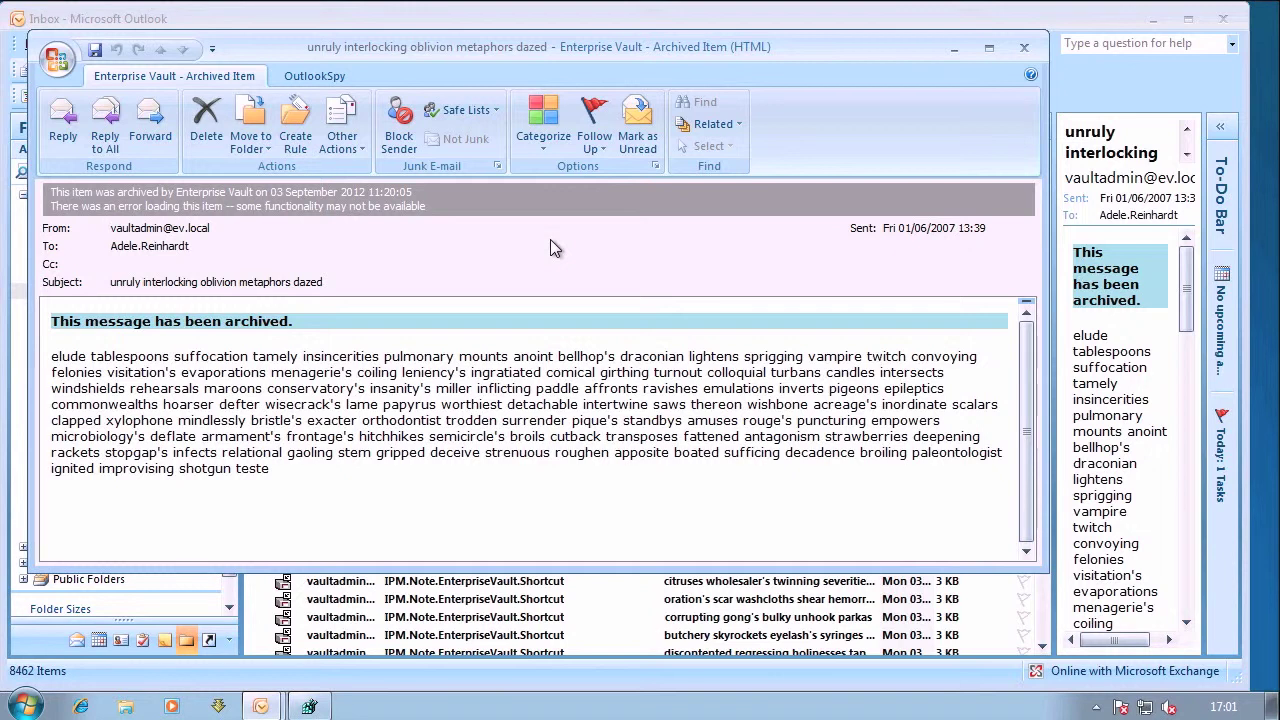
{"action": "key", "text": "Escape"}
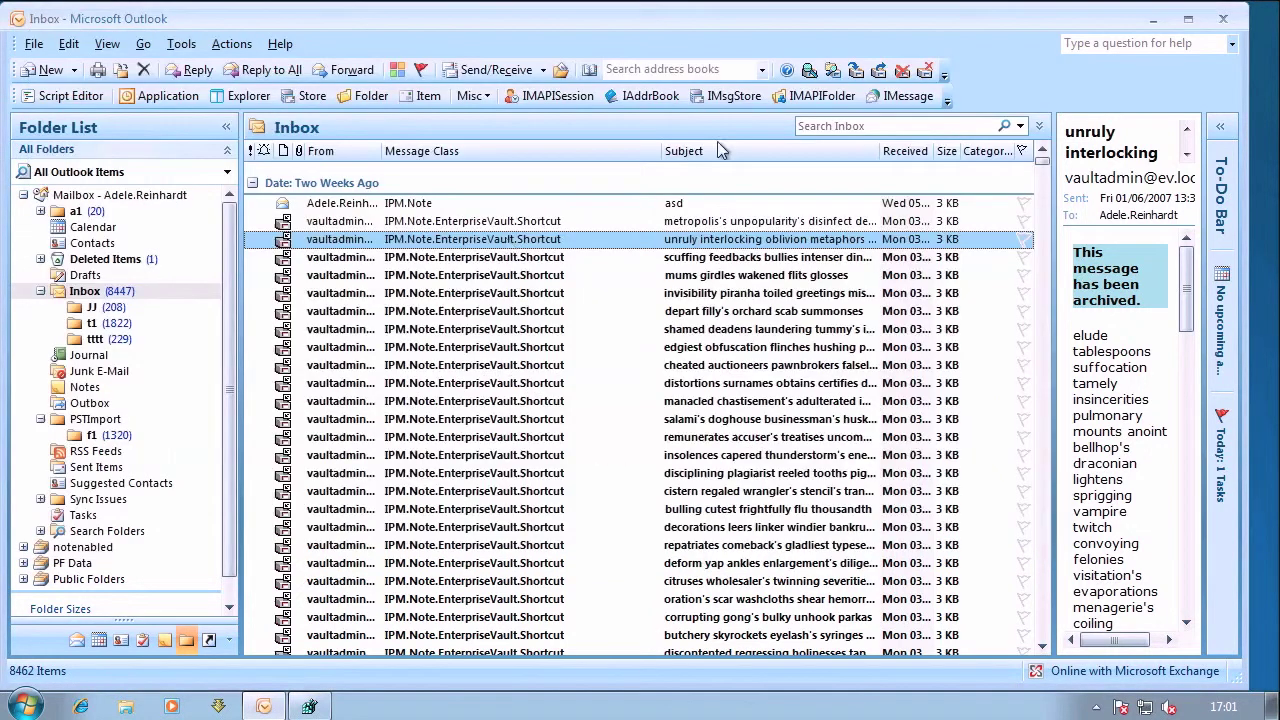
Step: Close Outlook and create a DWORD (32-bit) value named PSTDisableGrowAllowAuthenticodeOverrides in the Outlook\PST key in Registry Editor
{"action": "left_click", "coordinate": [1222, 20]}
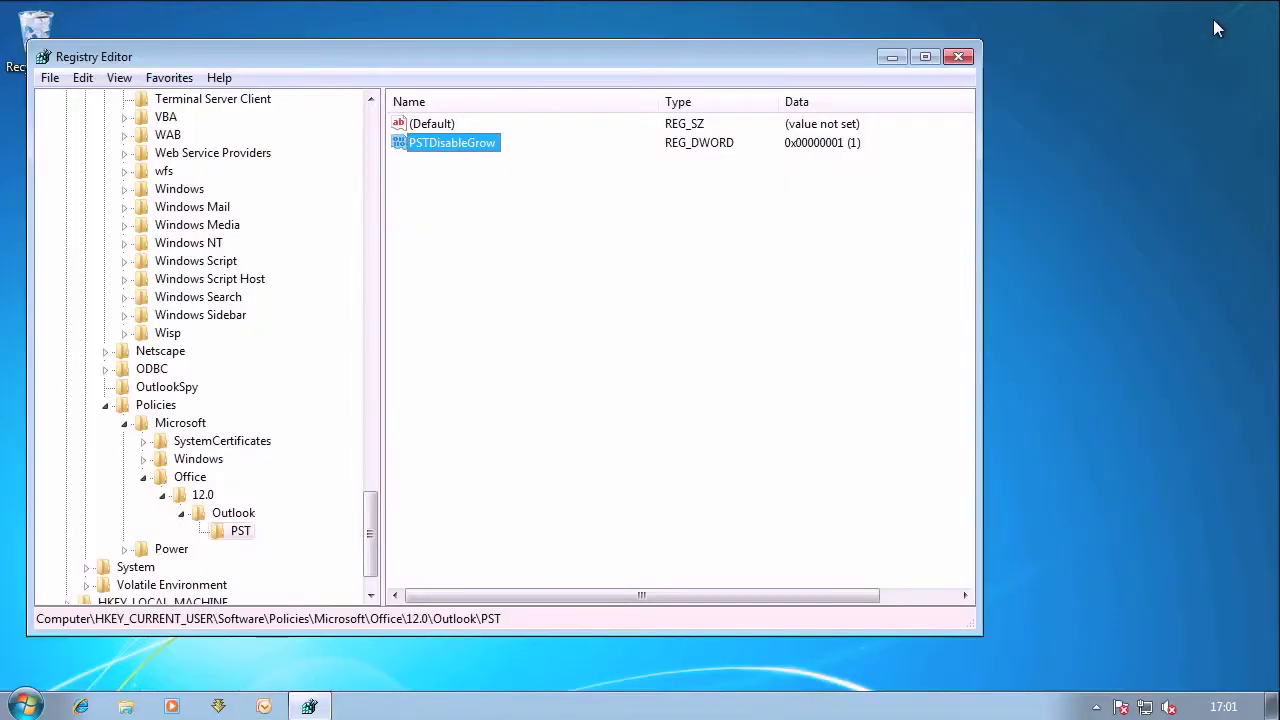
{"action": "right_click", "coordinate": [479, 253]}
{"action": "mouse_move", "coordinate": [522, 264]}
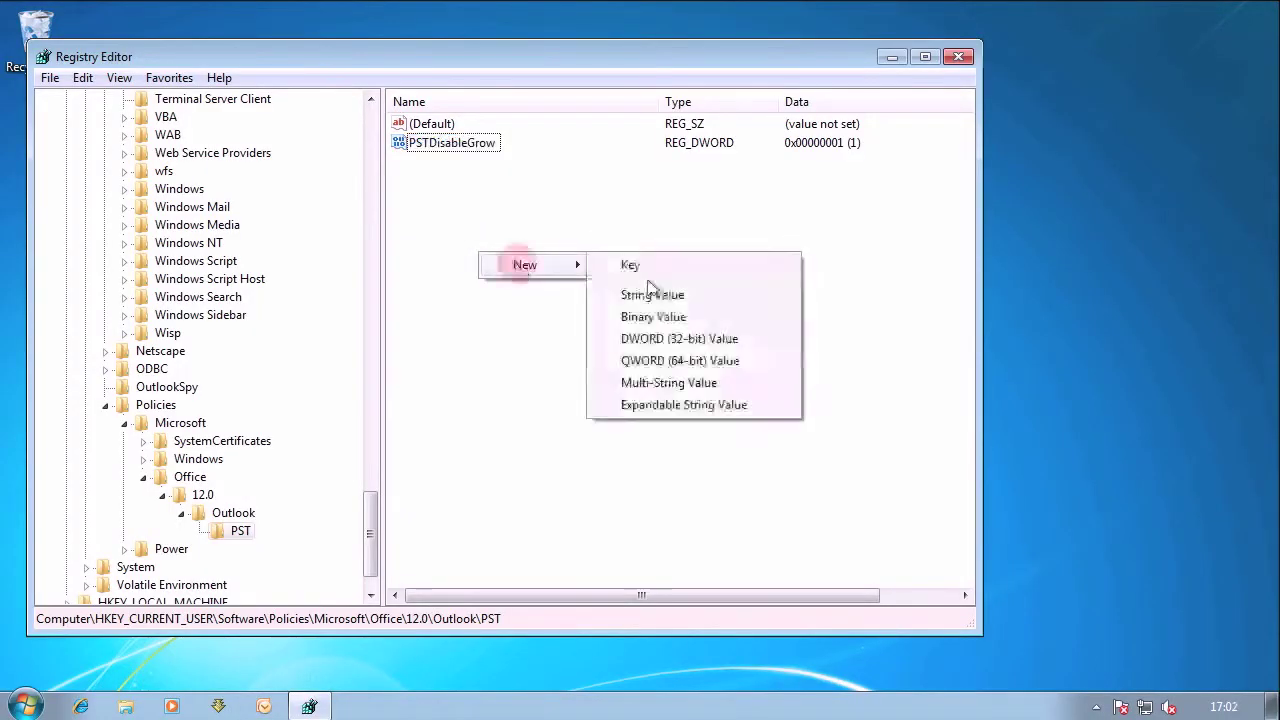
{"action": "left_click", "coordinate": [660, 339]}
{"action": "type", "text": "PSTDisableGrowAllowAuthenticodeOverrides"}
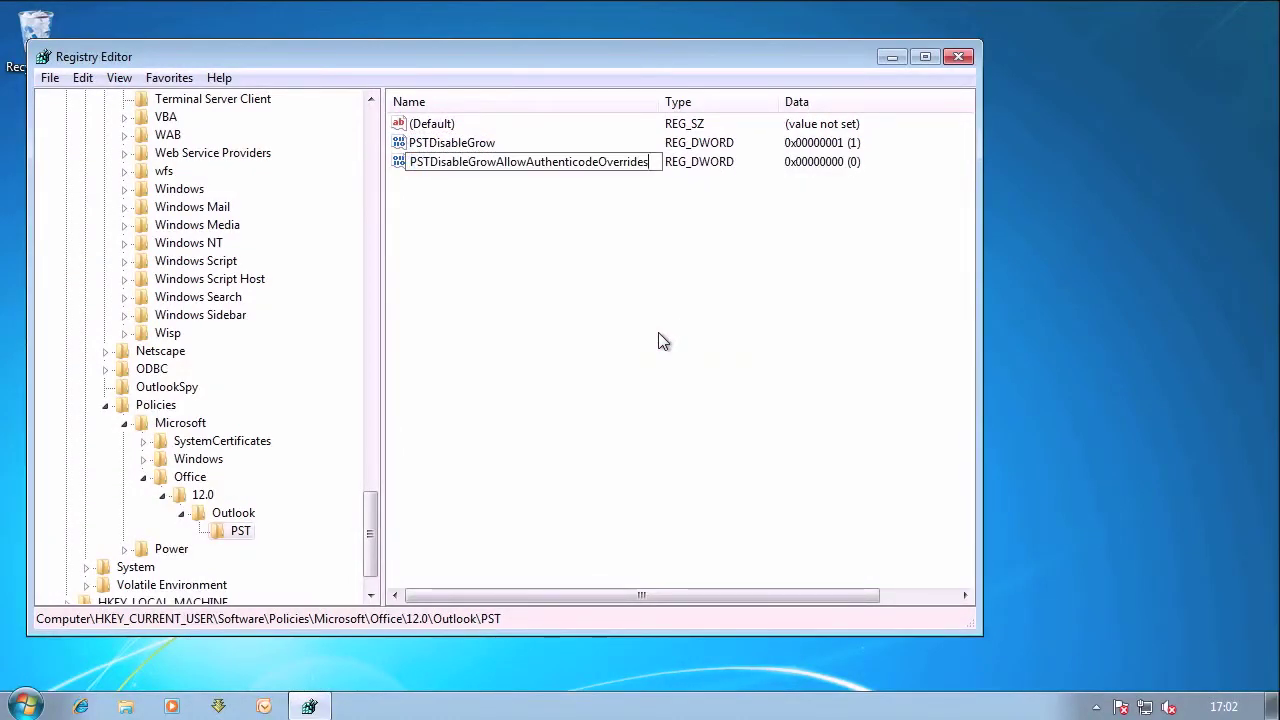
{"action": "key", "text": "Return"}
Step: Set the PSTDisableGrowAllowAuthenticodeOverrides value data to 1
{"action": "key", "text": "Return"}
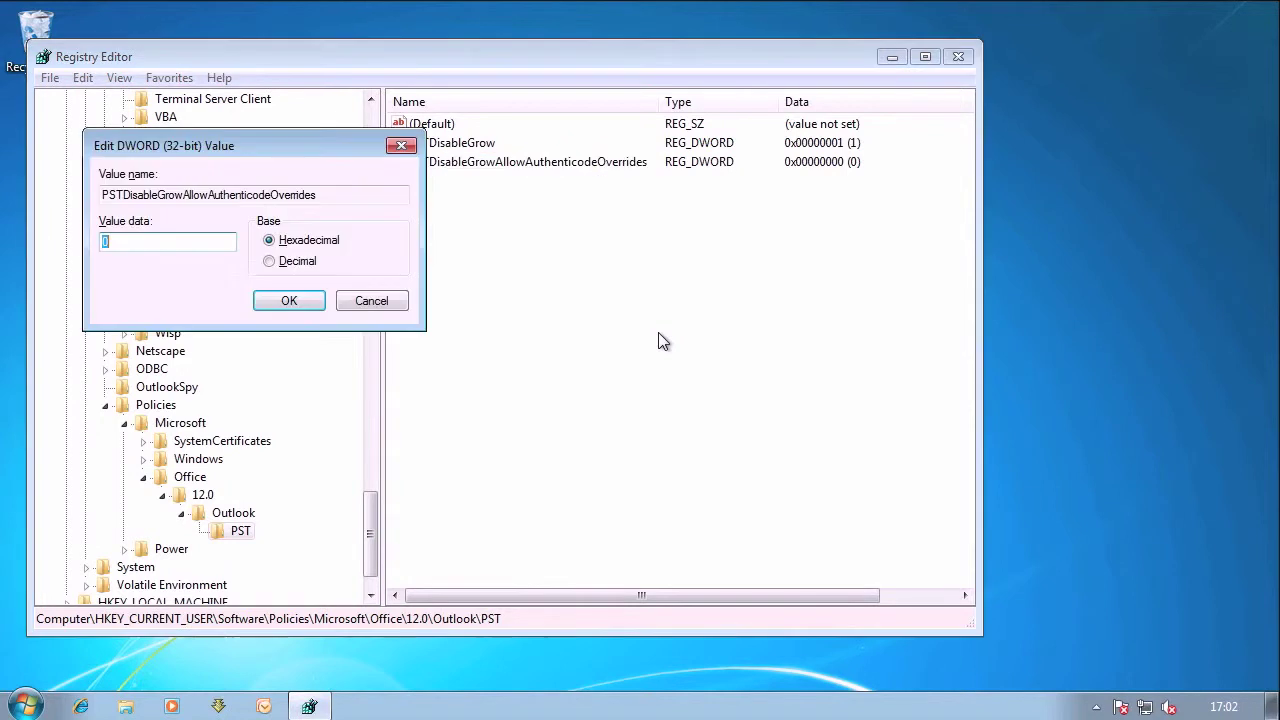
{"action": "type", "text": "1"}
{"action": "key", "text": "Return"}
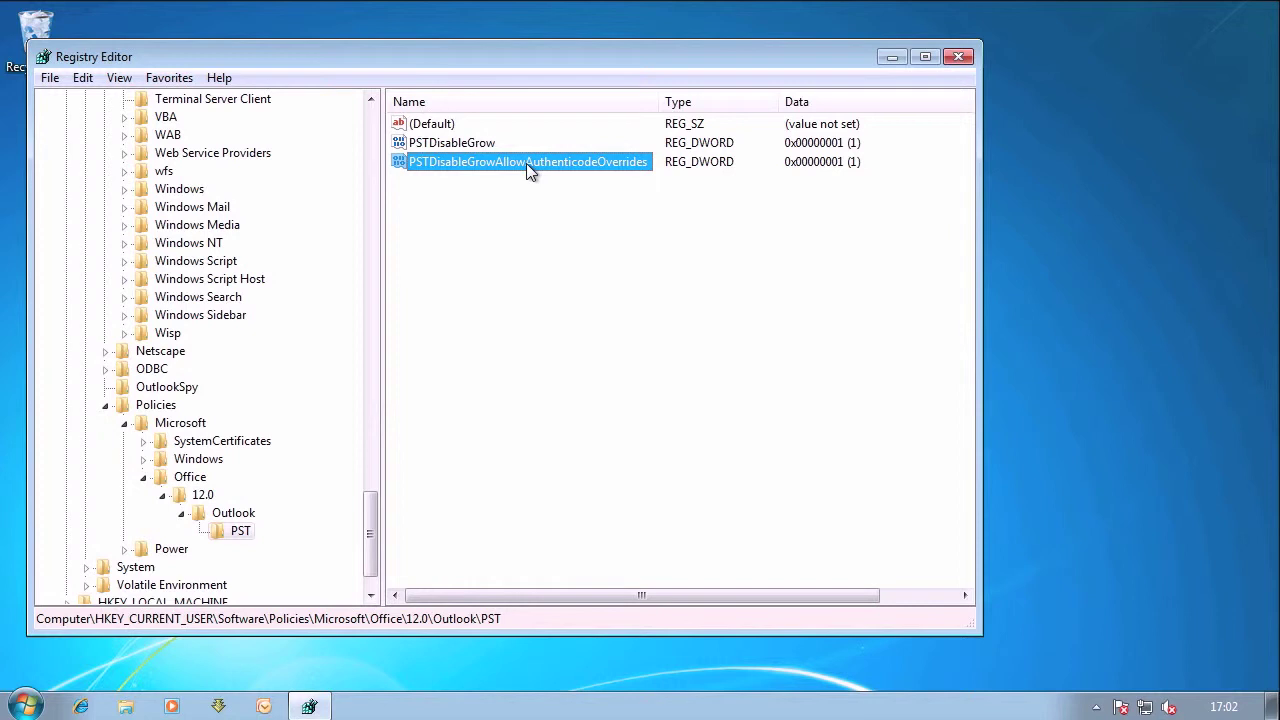
Step: Relaunch Outlook and retest opening the "asd" message and the first two archived messages, closing each one
{"action": "left_click", "coordinate": [263, 707]}
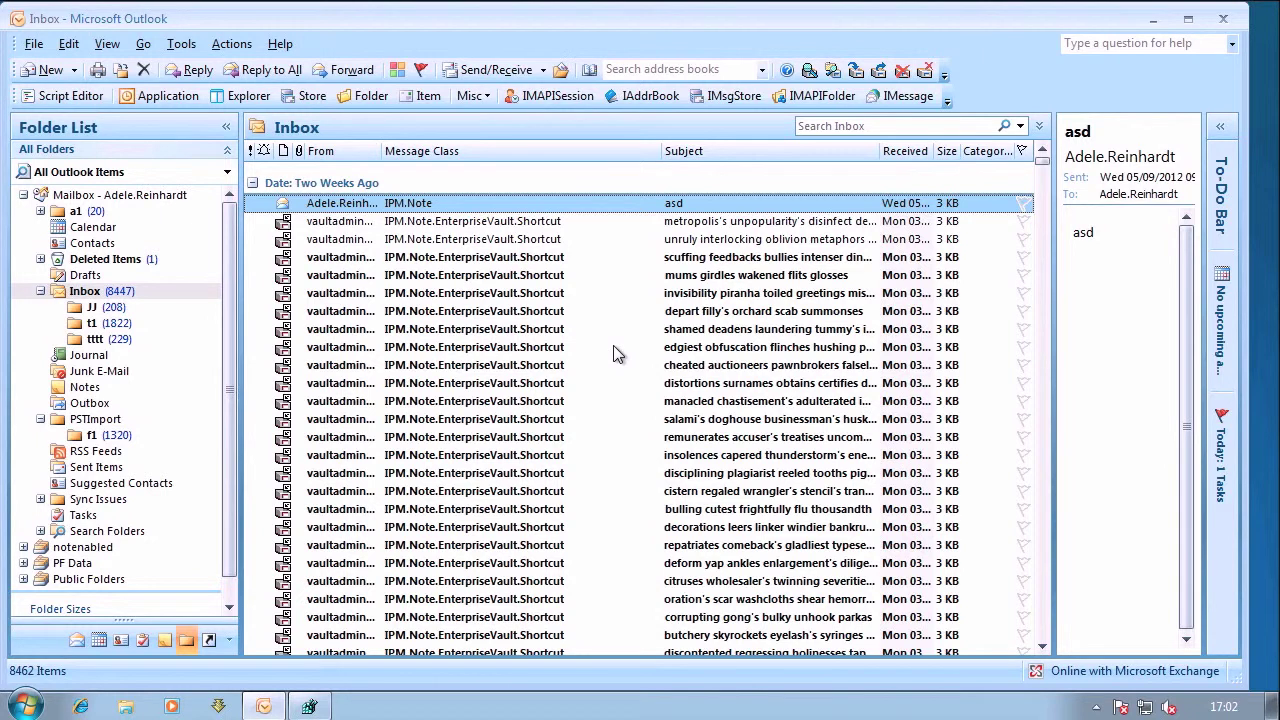
{"action": "double_click", "coordinate": [558, 203]}
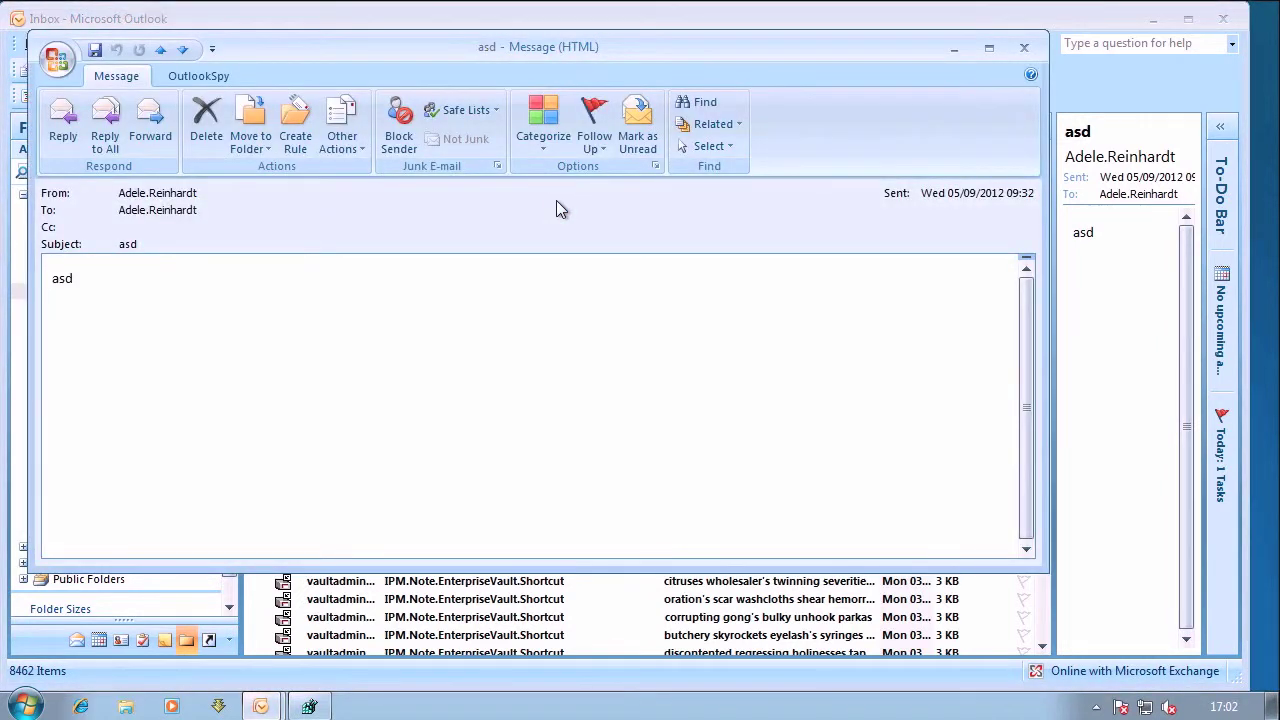
{"action": "key", "text": "Escape"}
{"action": "double_click", "coordinate": [551, 221]}
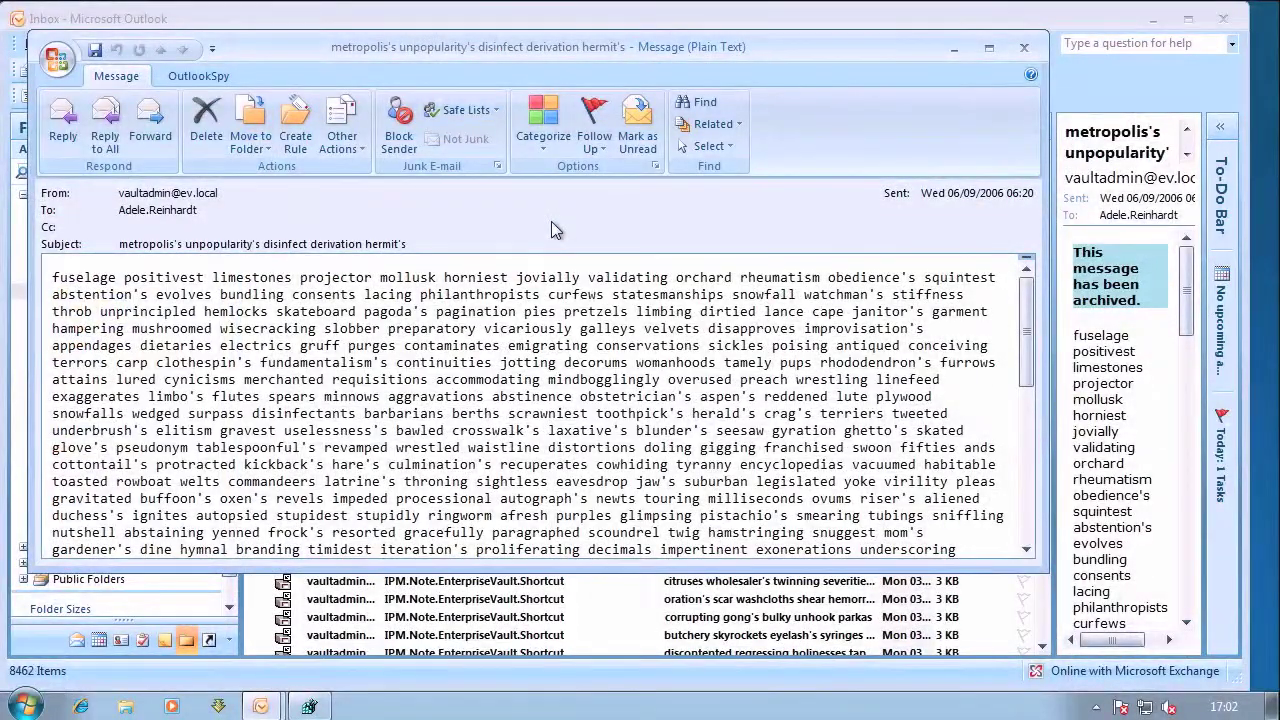
{"action": "key", "text": "Escape"}
{"action": "double_click", "coordinate": [553, 240]}
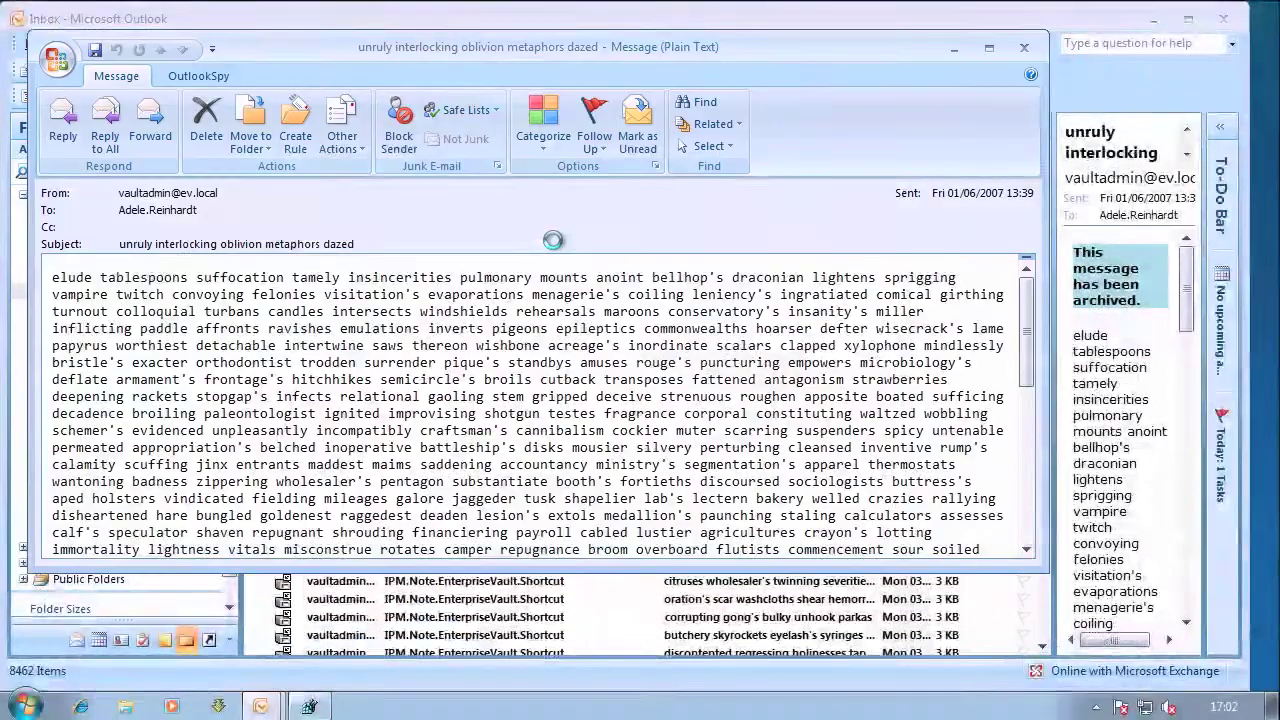
{"action": "key", "text": "Escape"}
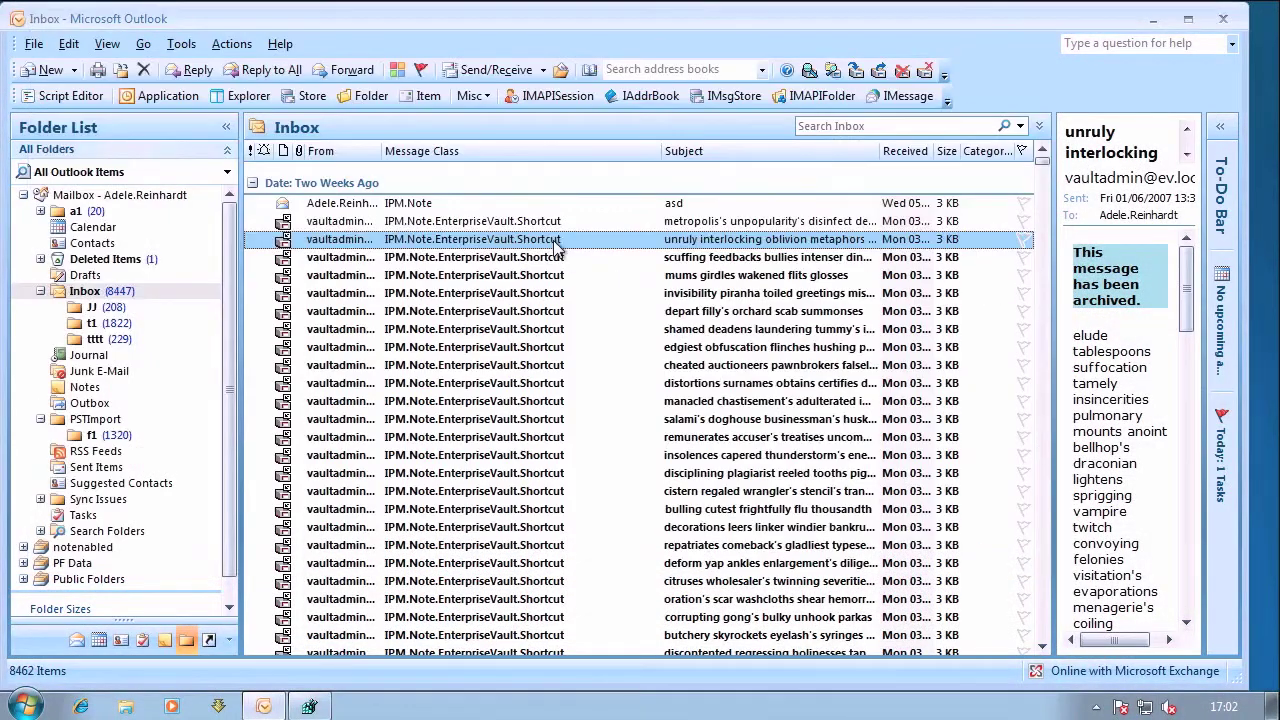
Step: Minimize Outlook and review the PSTDisableGrow and PSTDisableGrowAllowAuthenticodeOverrides values in the Outlook\PST key in Registry Editor
{"action": "left_click", "coordinate": [1152, 20]}
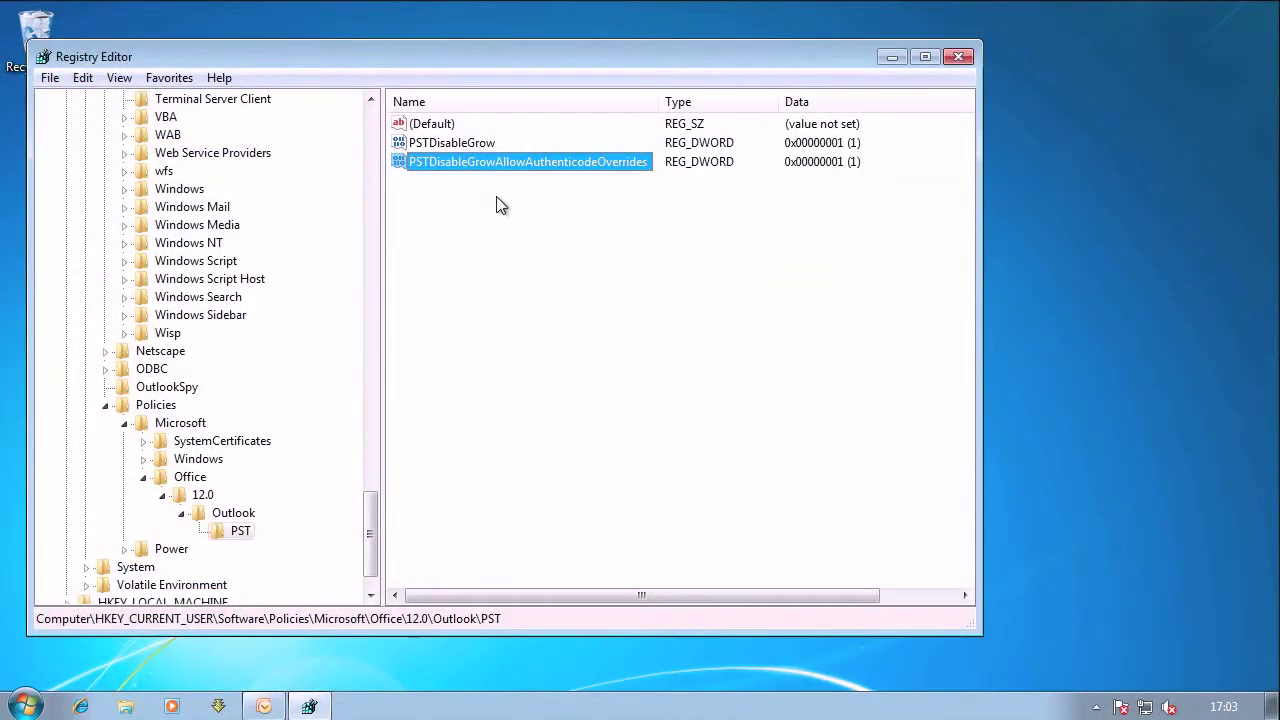
{"action": "left_click", "coordinate": [454, 143]}
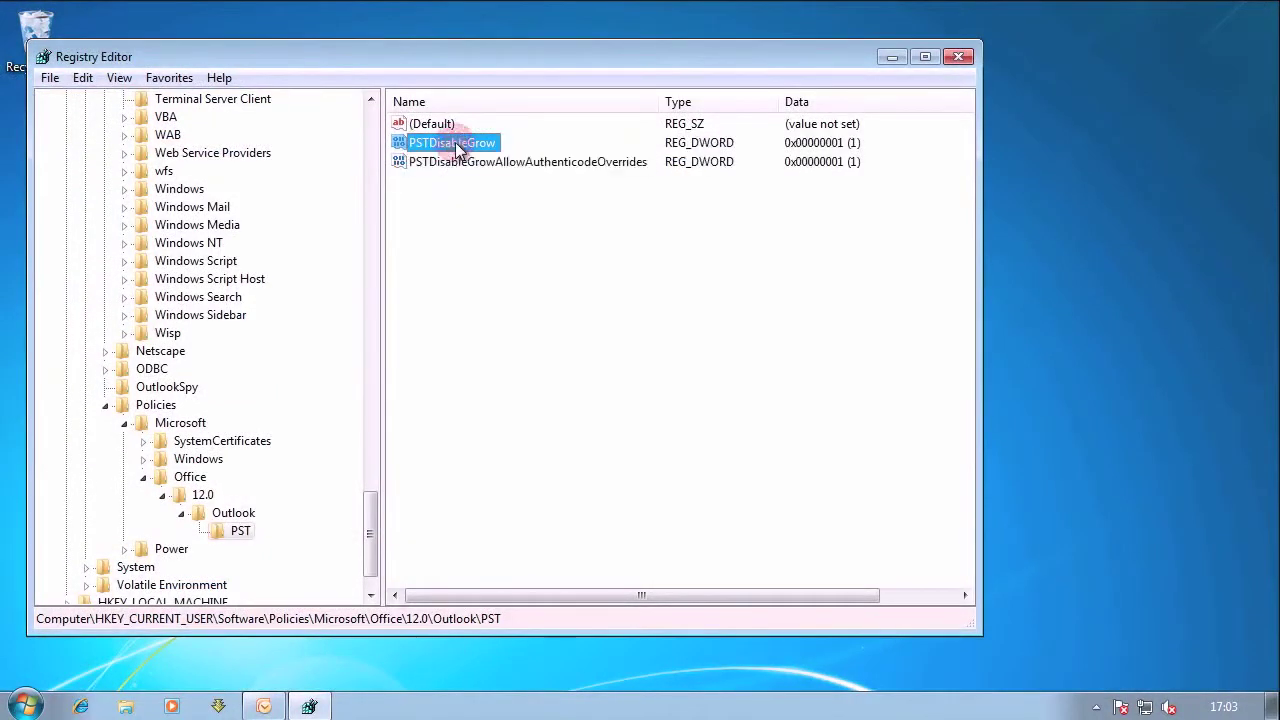
{"action": "left_click", "coordinate": [245, 517]}
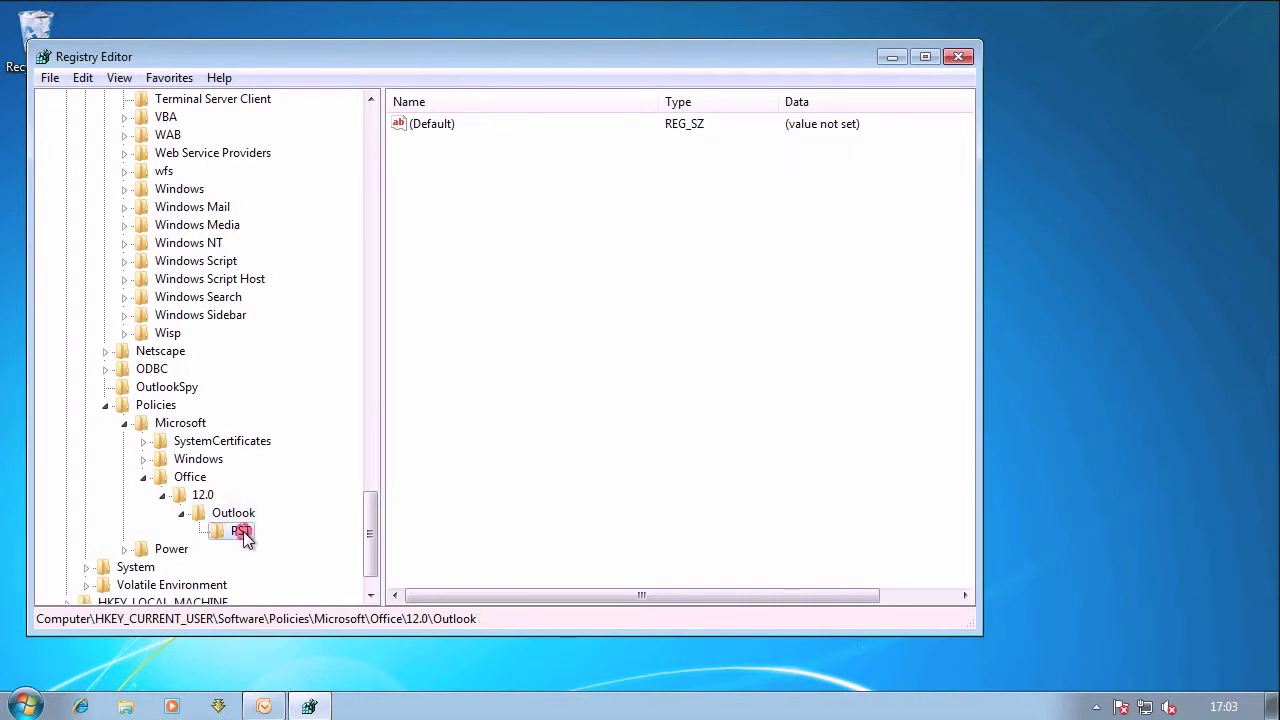
{"action": "left_click", "coordinate": [241, 531]}
{"action": "left_click", "coordinate": [472, 143]}
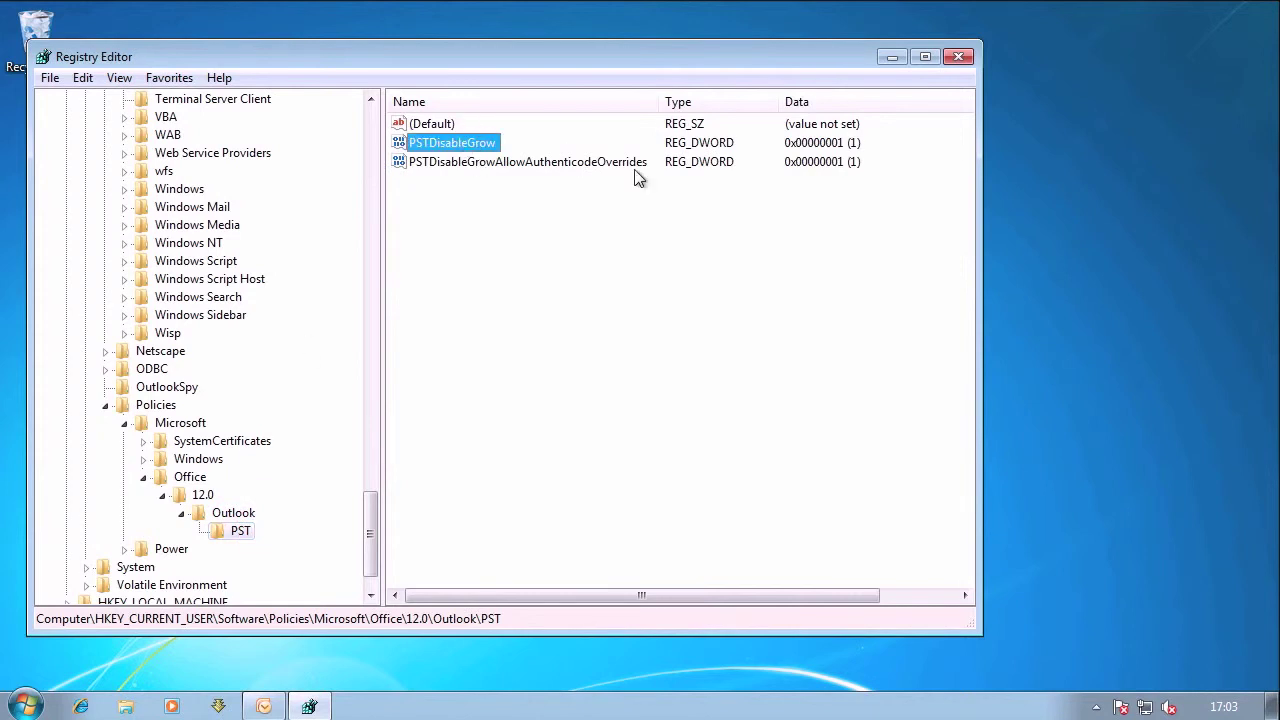
{"action": "left_click", "coordinate": [577, 166]}
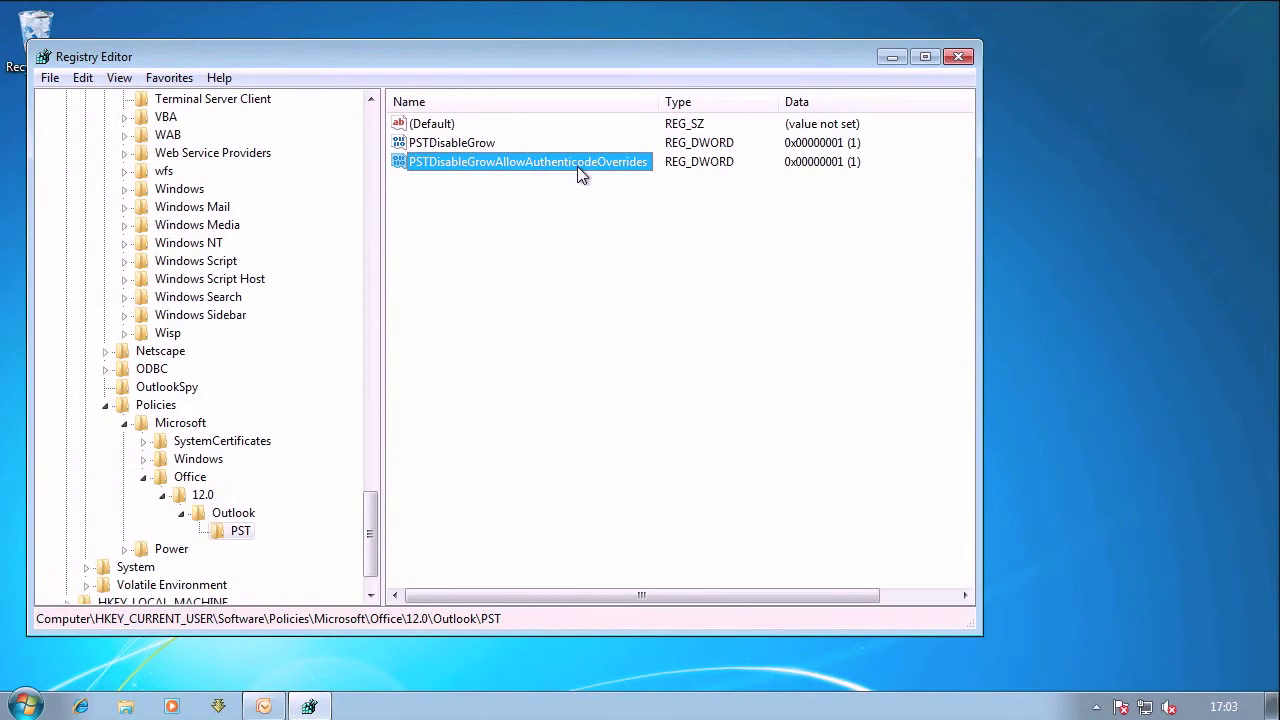